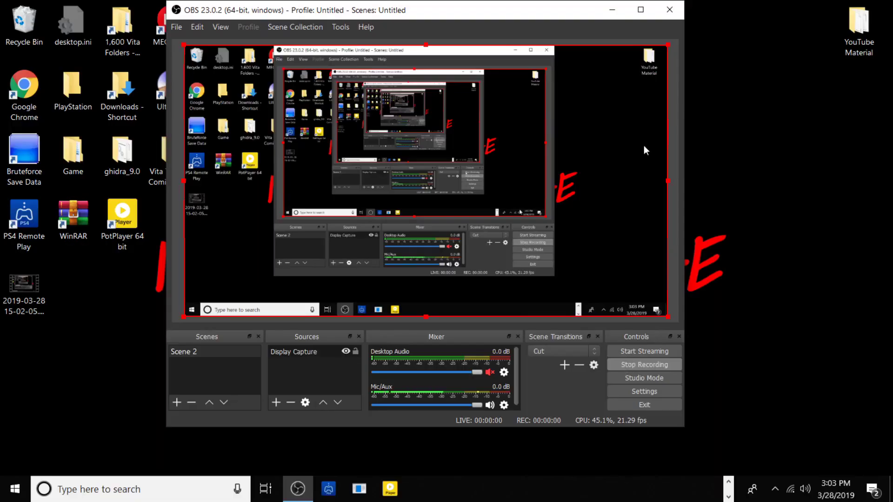
Minimize OBS Studio so the desktop with the PS2 Classics files and setup.exe shows.
left_click(619, 12)
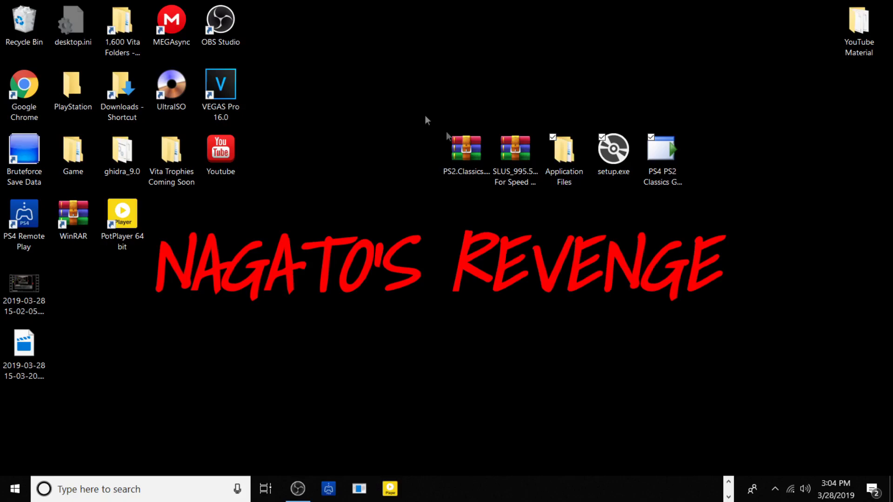
Move the PS2.Classics.zip archive and SLUS_995.52 ISO icons left, away from the converter files.
left_click_drag(463, 151, 415, 153)
left_click_drag(503, 151, 466, 151)
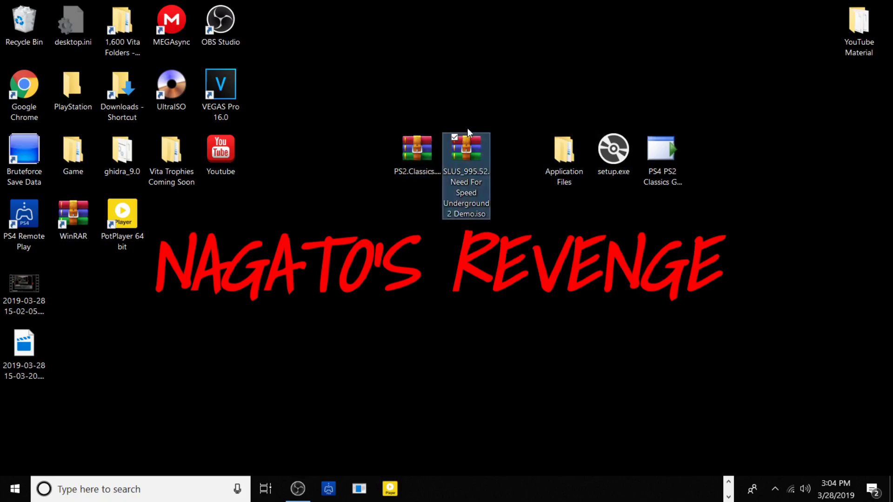
left_click(416, 160)
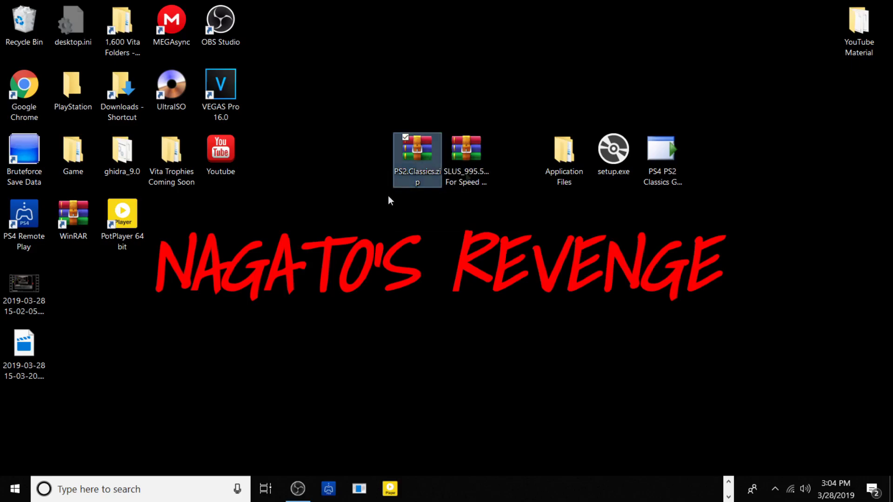
Open the Application Files folder on the desktop.
left_click_drag(528, 89, 676, 189)
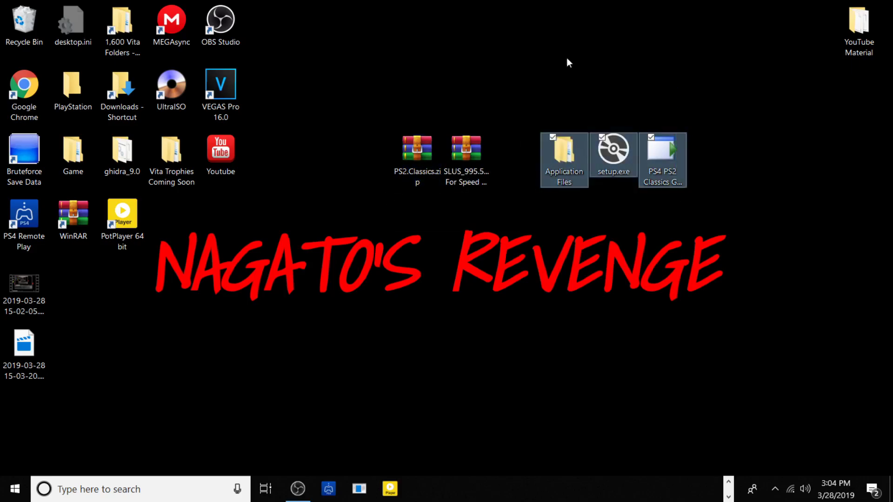
left_click(619, 121)
mouse_move(420, 158)
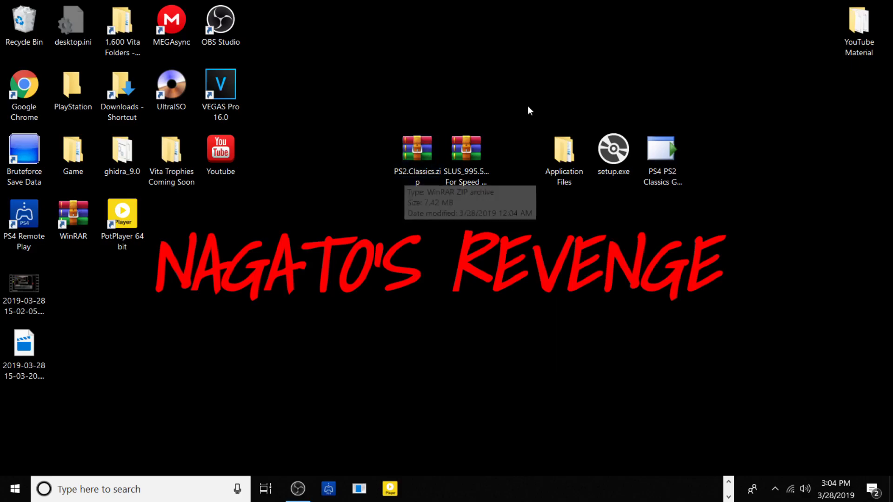
left_click(565, 153)
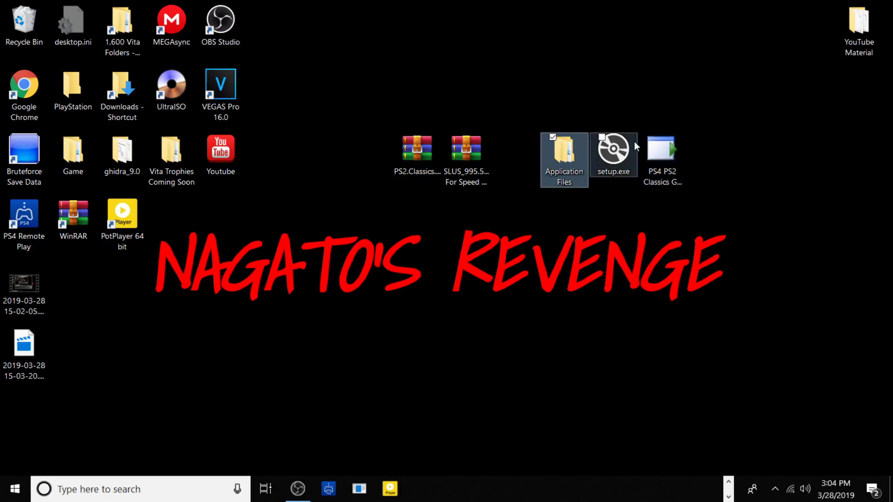
double_click(571, 146)
Run PS4 PS2 Classics GUI.exe from the PS4 PS2 Classics GUI_1_0_0_3 folder and minimize Explorer.
left_click(258, 141)
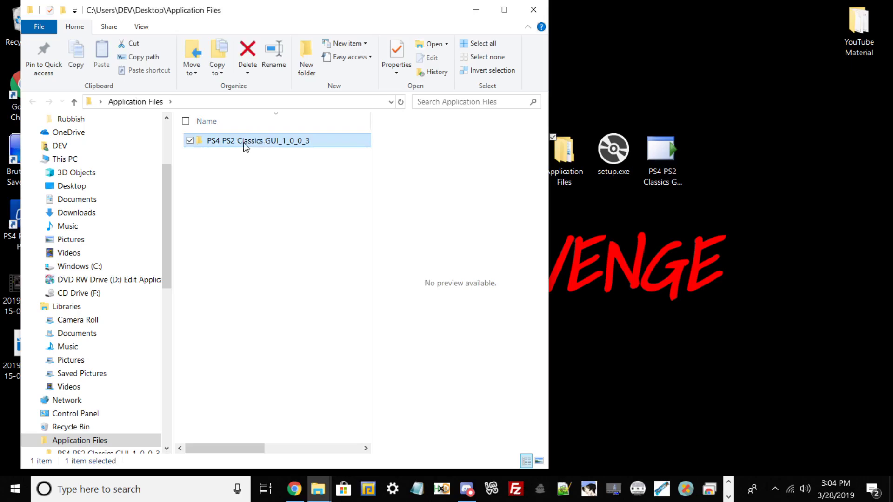
double_click(252, 144)
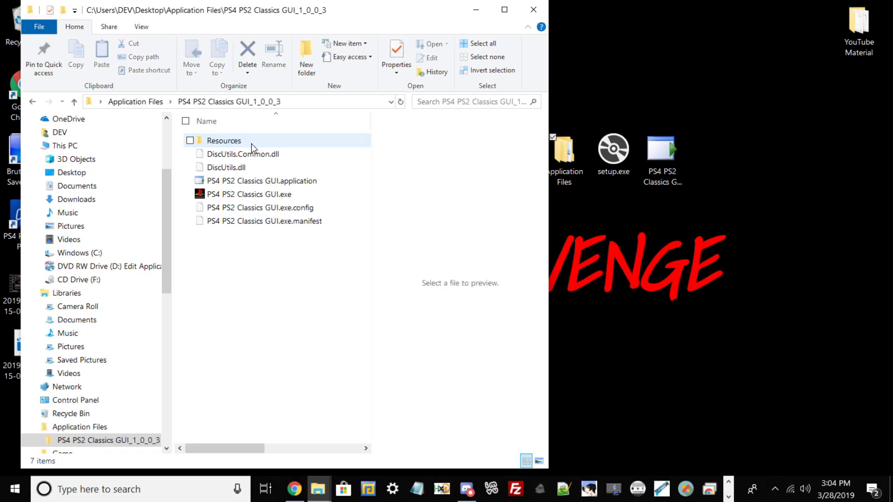
double_click(247, 194)
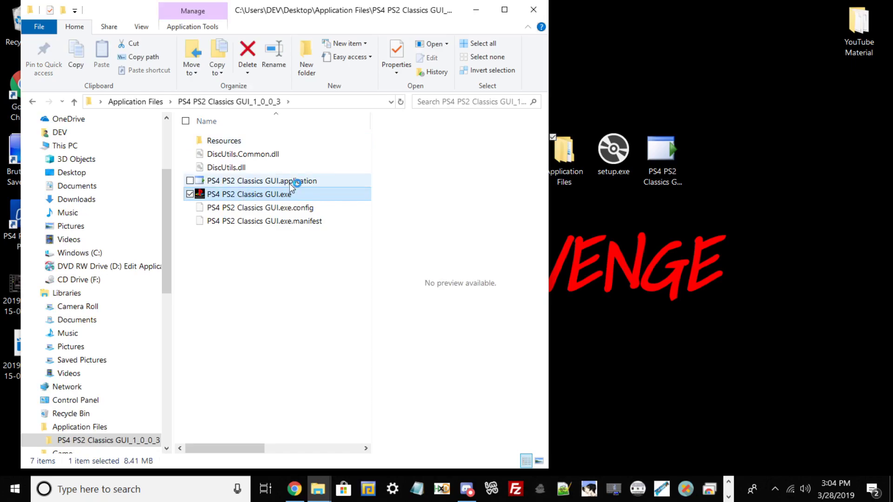
left_click(475, 10)
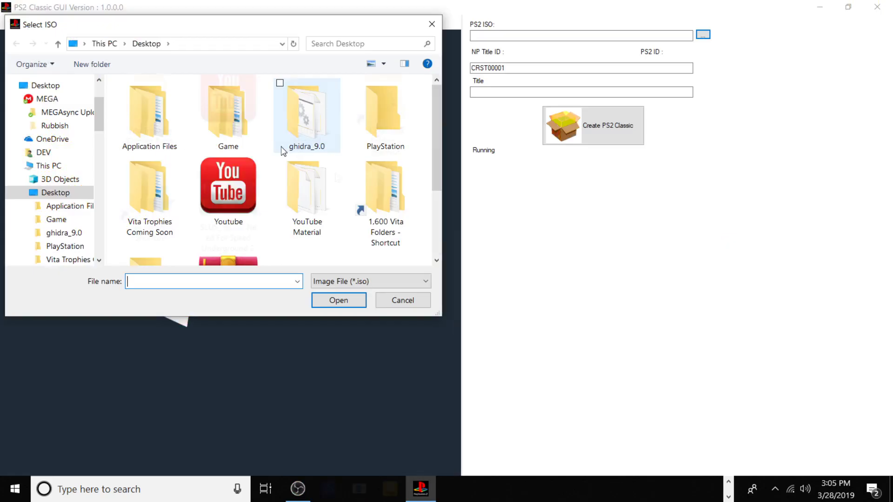
Open SLUS_995.52.Need For Speed Underground 2 Demo.iso from the Select ISO dialog.
scroll(335, 175, "down", 3)
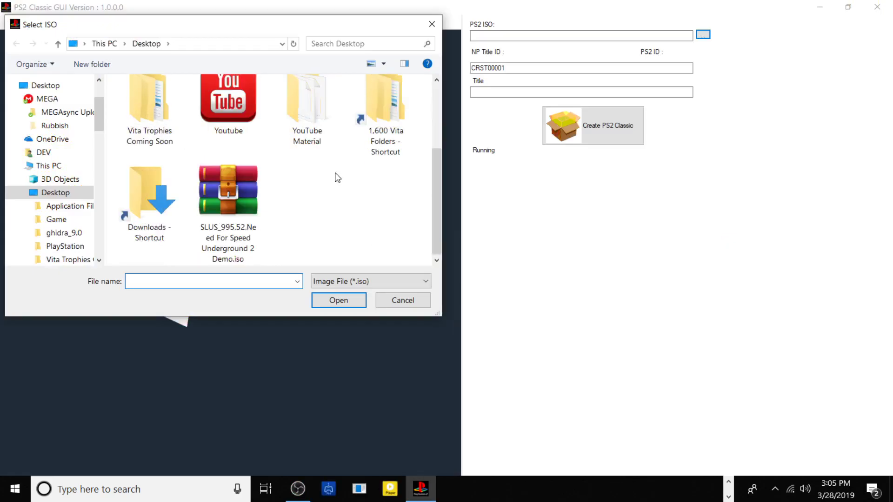
left_click(201, 178)
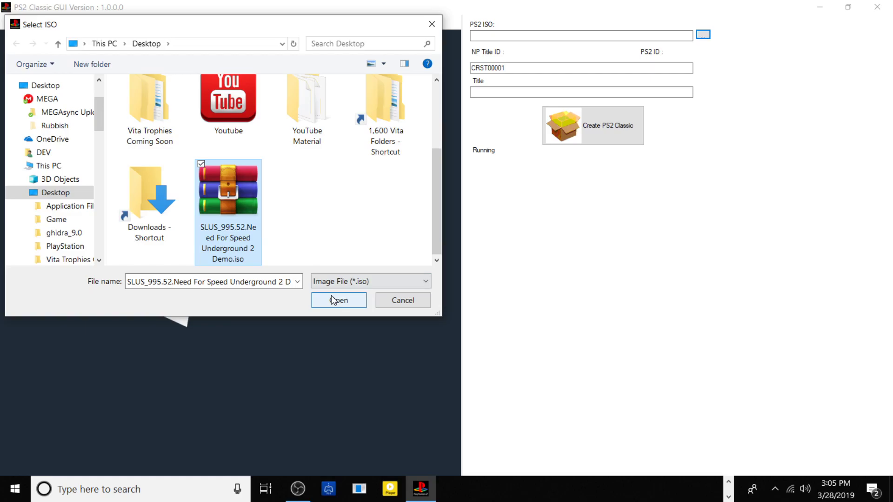
left_click(332, 296)
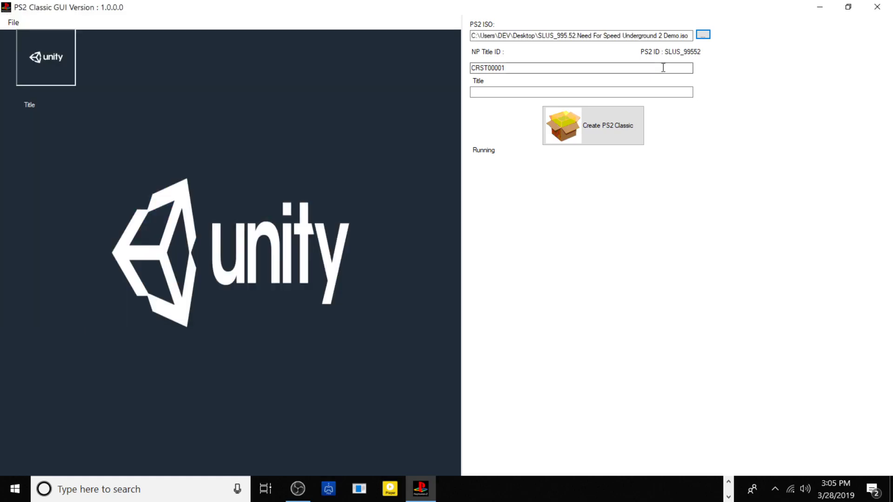
Replace the NP Title ID's final digit with 9 so it reads CRST00009.
left_click(503, 68)
key("BackSpace")
type("1")
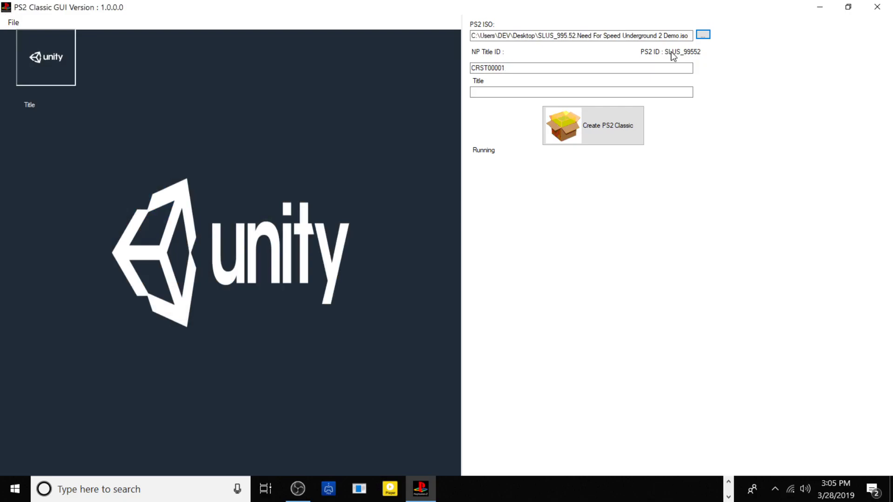
left_click(491, 68)
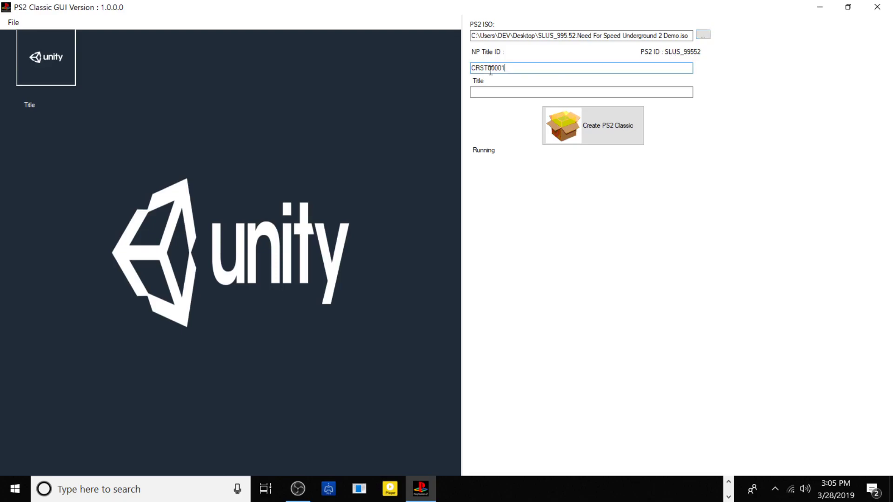
left_click(490, 69, "shift")
left_click(514, 65)
key("BackSpace")
type("9")
Enter 'Need For Speed Underground 2 Demo test' in the Title field, correcting the Speed typo.
left_click(511, 92)
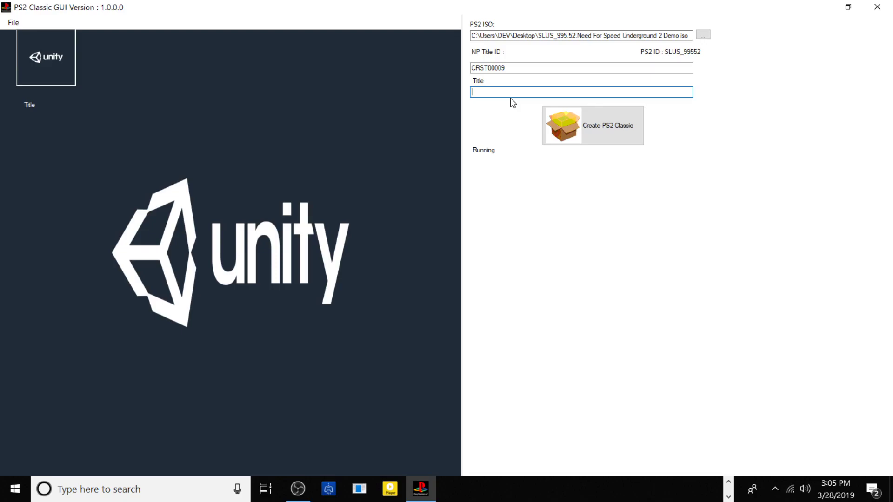
type("Need")
type("For Speexd")
key("BackSpace")
key("BackSpace")
key("BackSpace")
type("d Underground 2 ")
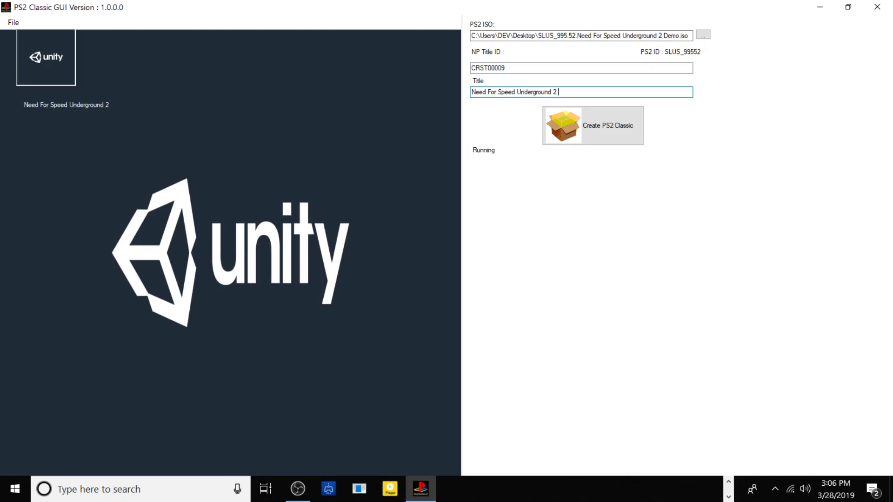
type("Demo test")
Create the PS2 Classic package, keeping Desktop as the output folder.
left_click(588, 116)
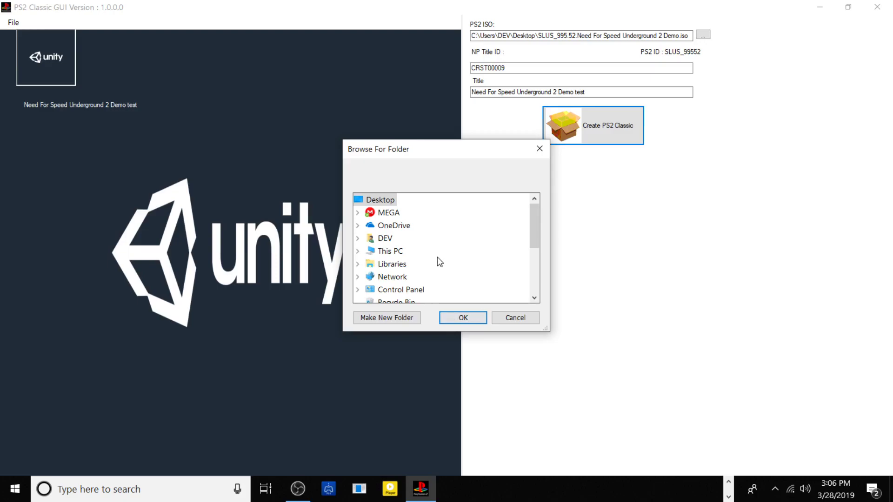
key("Return")
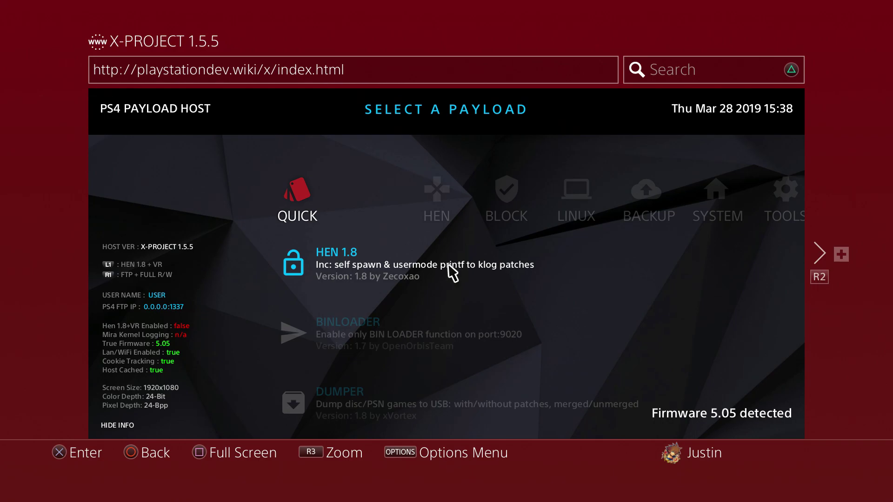
Switch the X-Project payload page to the HEN tab, then return to the PS4 home screen.
key("Right")
key("super")
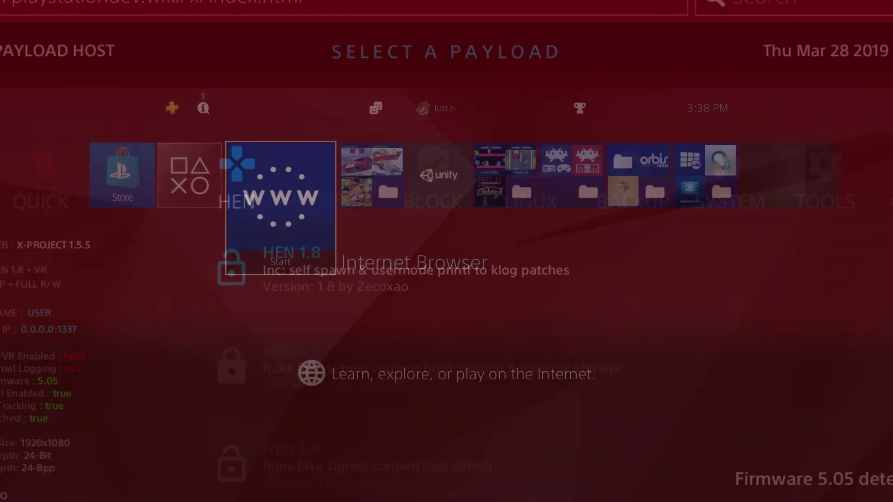
Go to Settings > Debug Settings > Game > Package Installer.
key("Up")
key("Left")
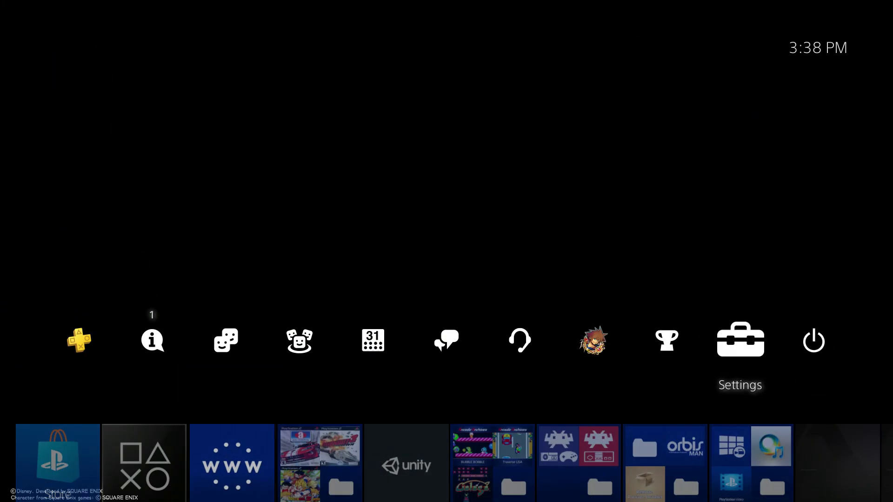
key("Return")
key("Down")
key("Down")
key("Down")
key("Down")
key("Down")
key("Down")
key("Down")
key("Down")
key("Down")
key("Down")
key("Down")
key("Down")
key("Down")
key("Down")
key("Down")
key("Down")
key("Down")
key("Down")
key("Down")
key("Down")
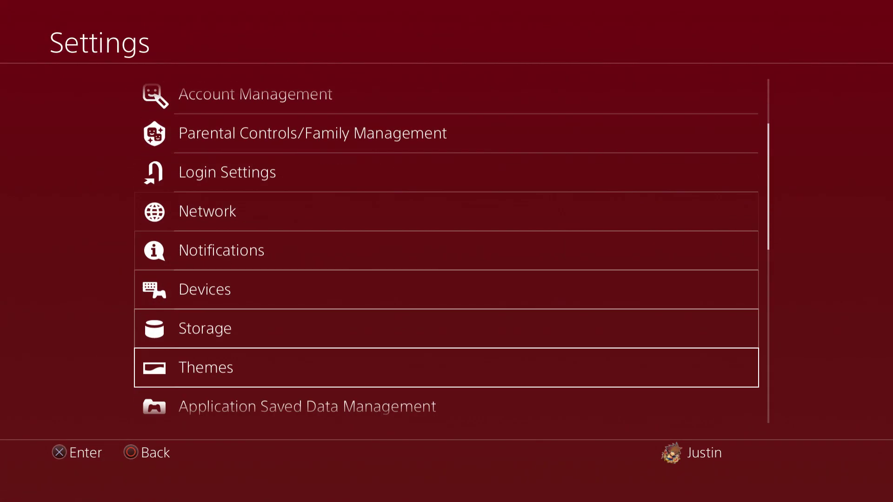
key("Return")
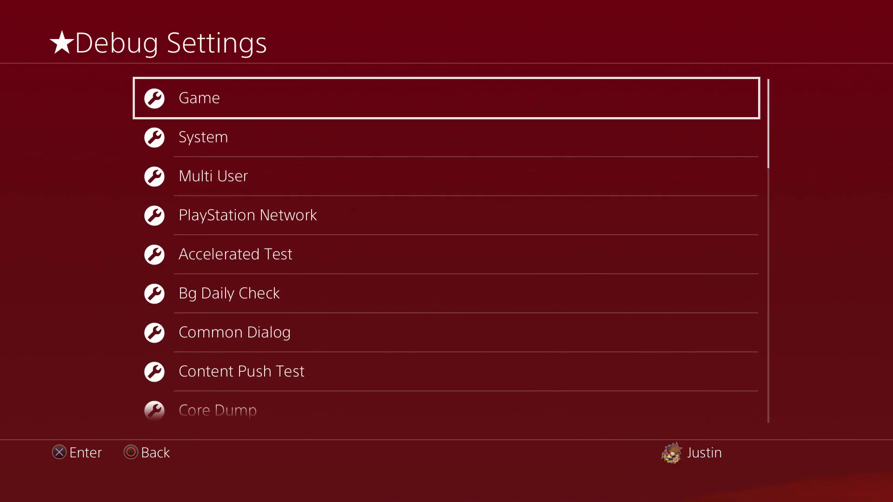
key("Down")
key("Up")
key("Return")
key("Down")
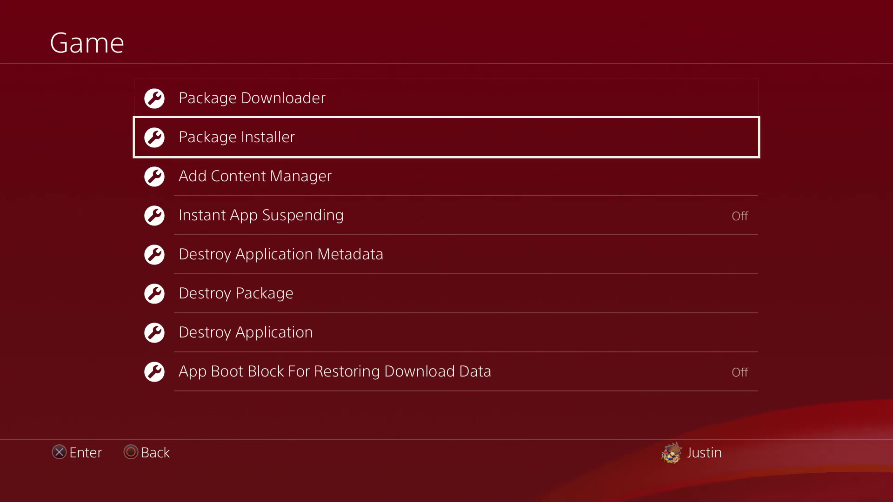
key("Return")
Reinstall the UP9000-CRST00001 package over the existing content and exit to home.
key("Down")
key("Down")
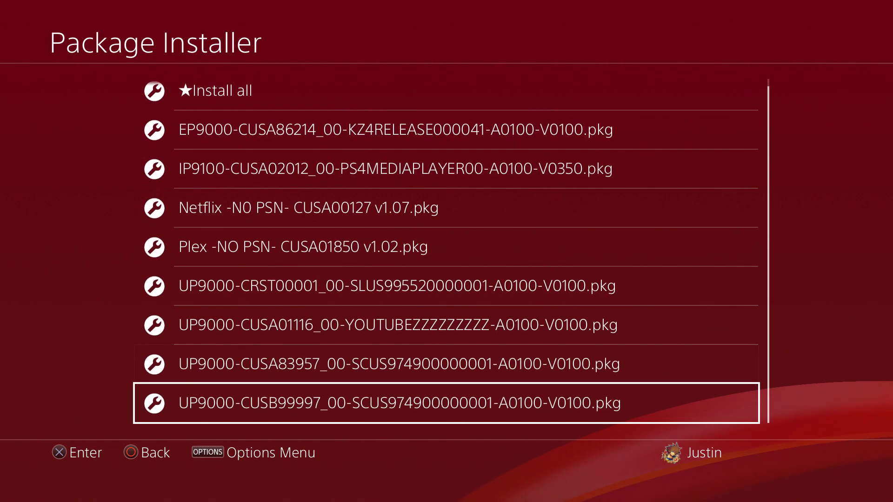
key("Up")
key("Up")
key("Up")
key("Up")
key("Down")
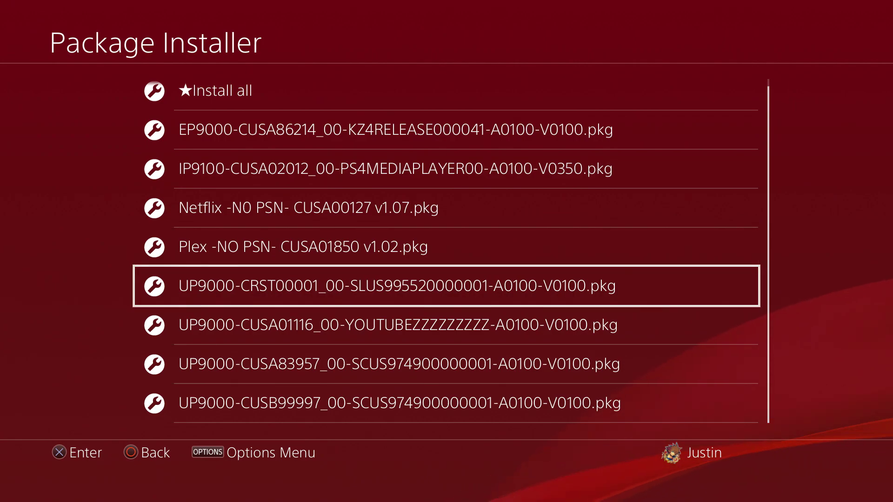
key("Return")
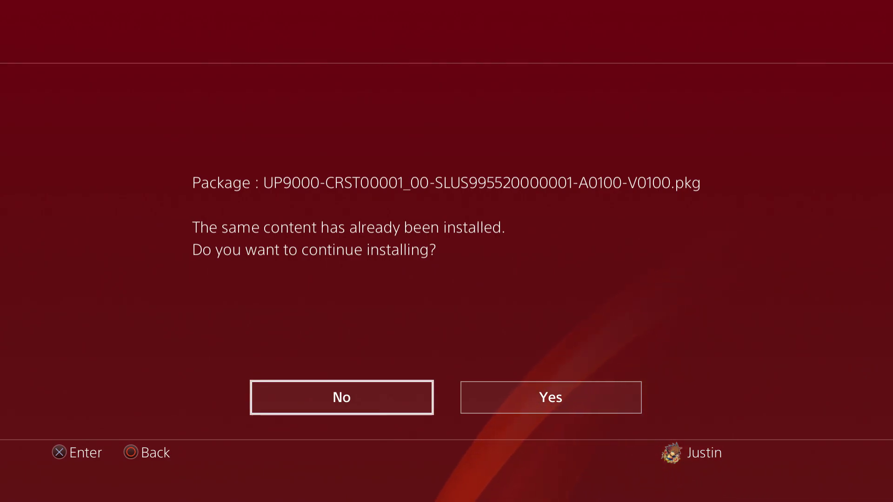
key("Right")
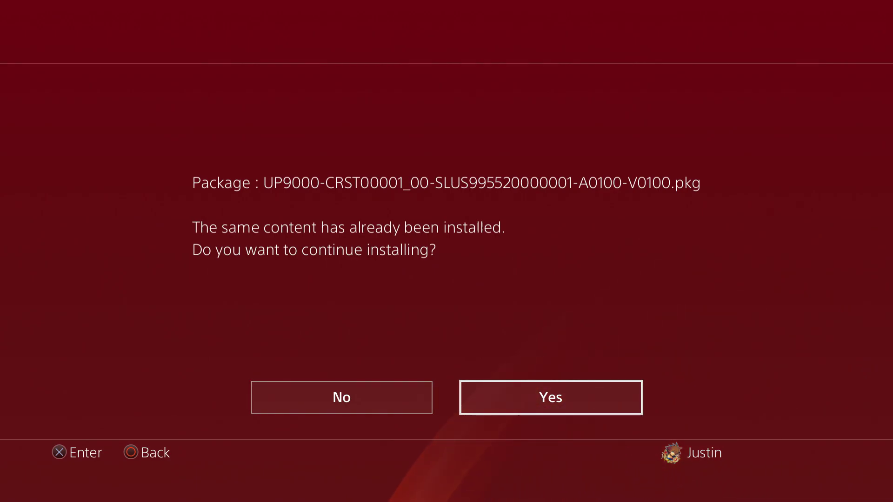
key("Return")
key("Escape")
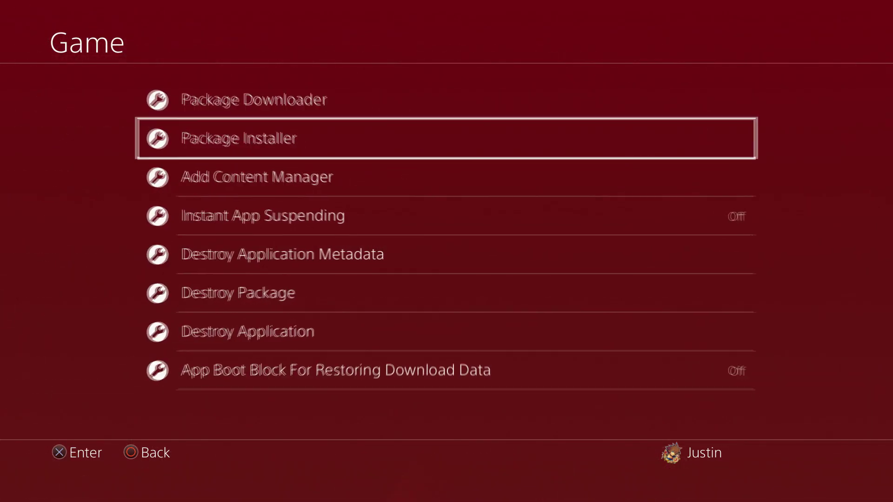
key("Home")
Check the new Need For Speed Underground 2 entry, then open the PlayStation 2 Games folder.
key("Right")
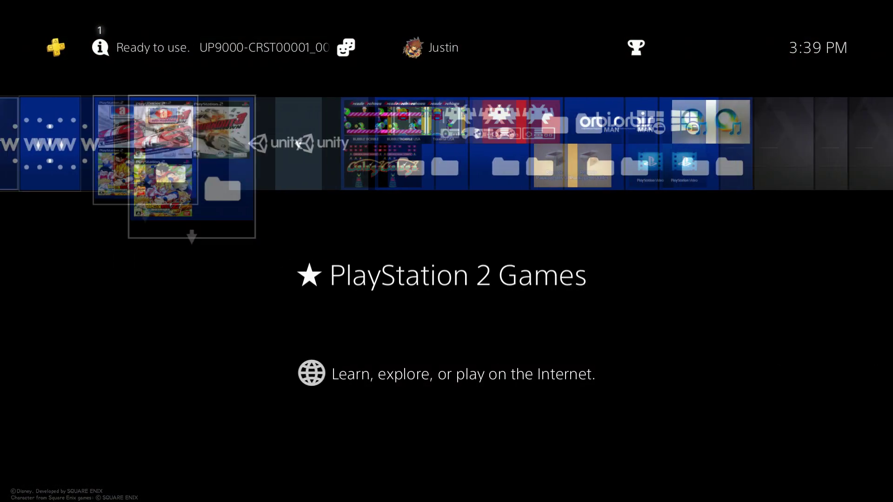
key("Right")
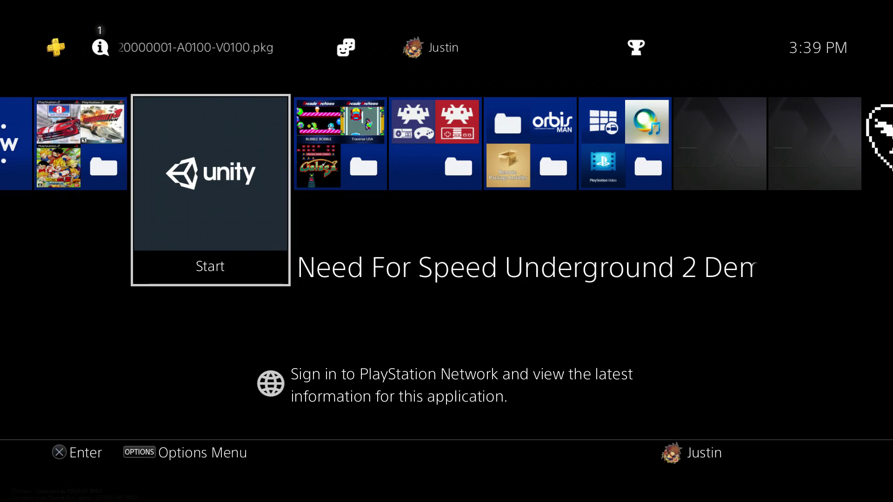
key("Left")
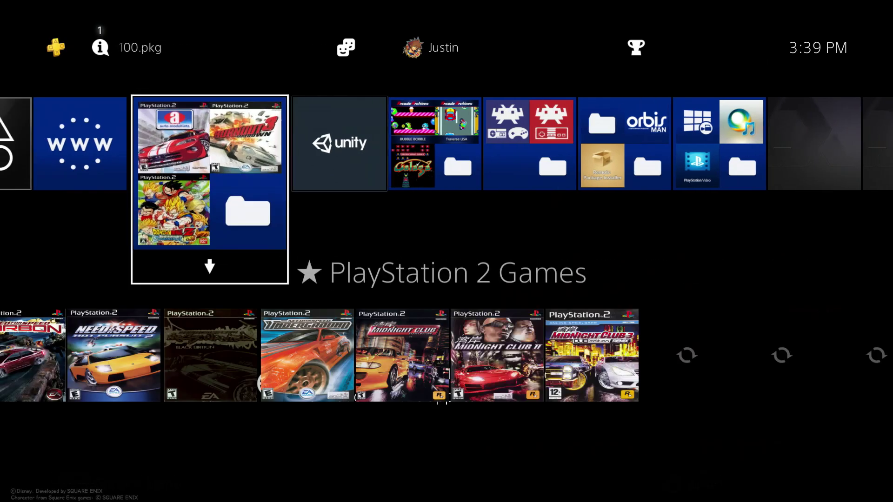
key("Down")
Launch MidNight Club 3 Dub Edition Remix, skipping the update prompt, then return home.
key("Right")
key("Right")
key("Right")
key("Right")
key("Right")
key("Right")
key("Right")
key("Right")
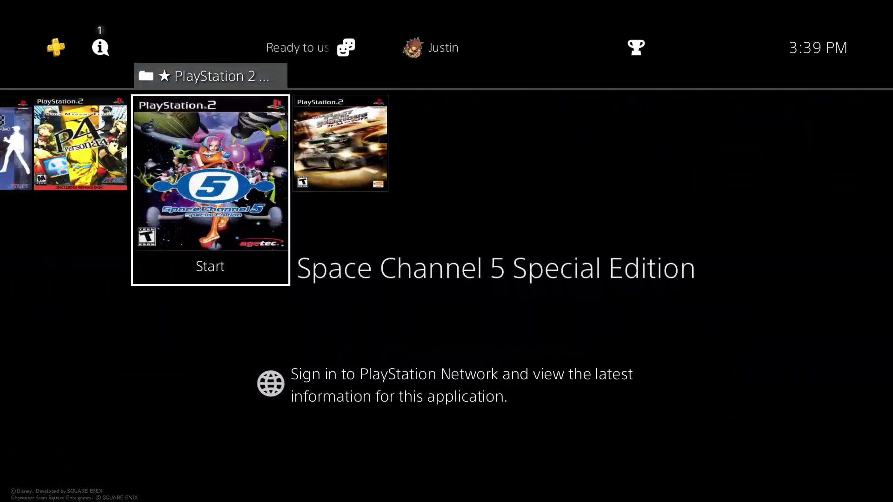
key("Left")
key("Left")
key("Left")
key("Left")
key("Left")
key("Left")
key("Left")
key("Left")
key("Left")
key("Left")
key("Left")
key("Left")
key("Right")
key("Right")
key("Right")
key("Right")
key("Right")
key("Right")
key("Right")
key("Right")
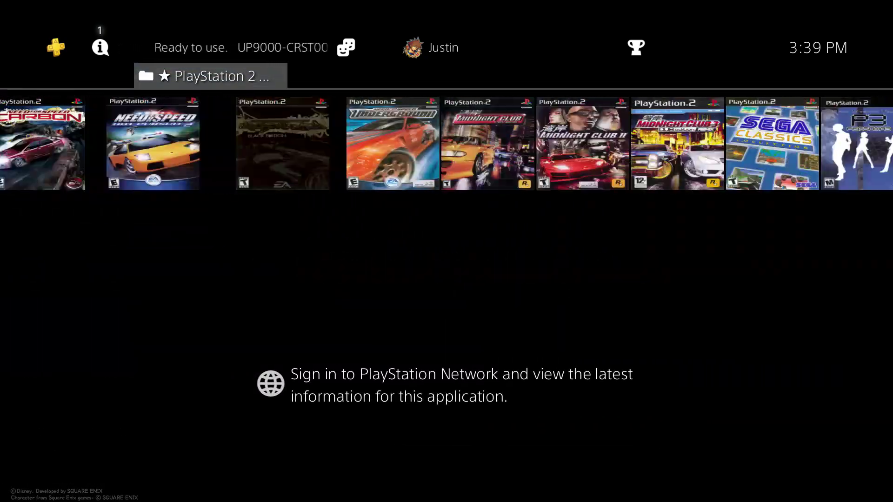
key("Left")
key("Right")
key("Right")
key("Right")
key("Right")
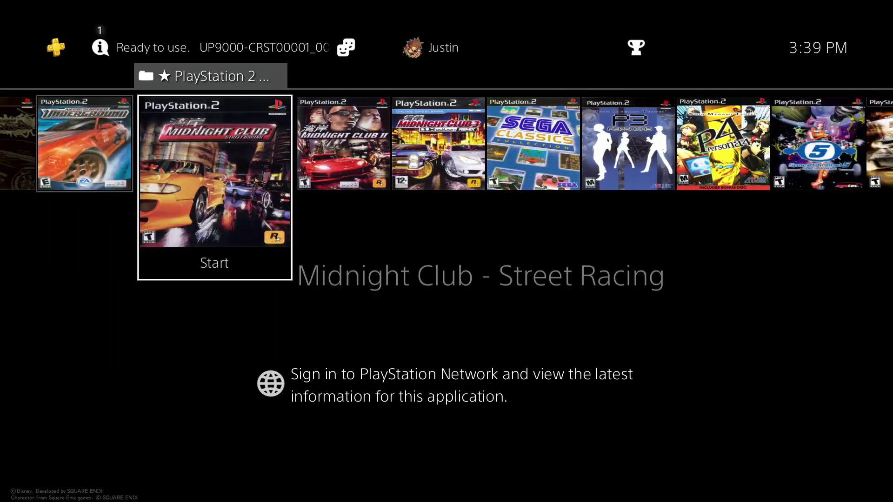
key("Left")
key("Left")
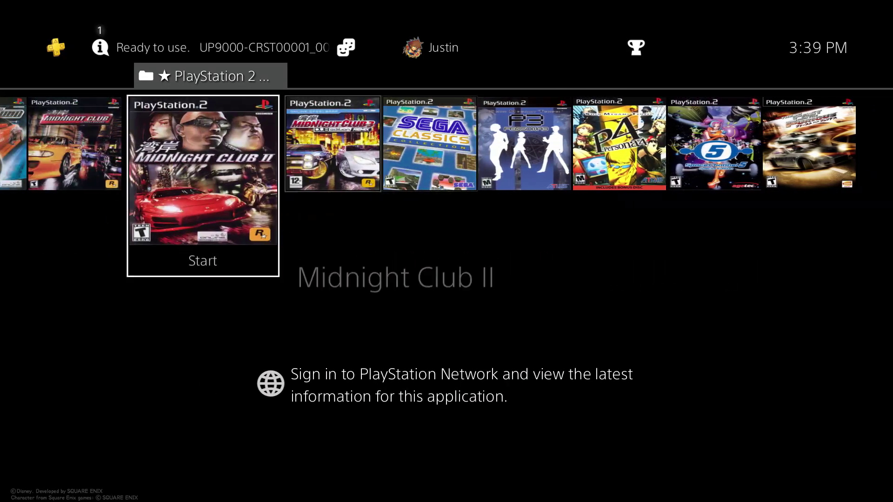
key("Right")
key("Return")
key("Down")
key("Return")
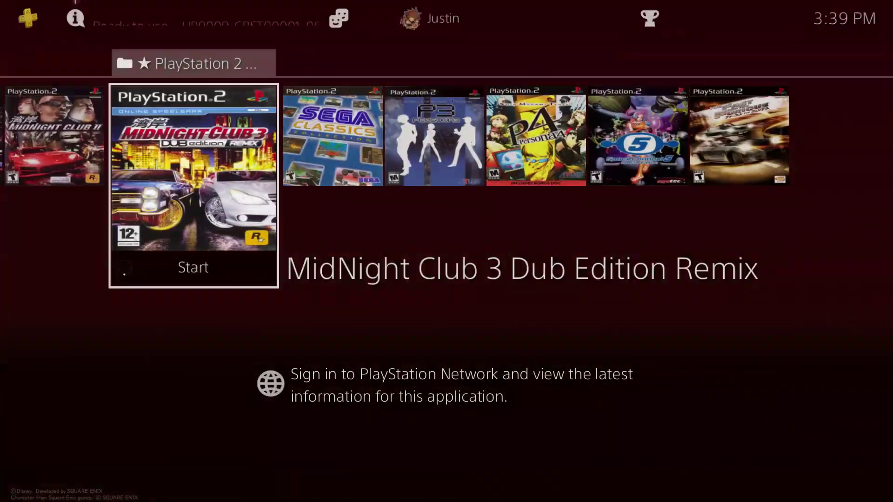
key("Right")
Launch NBA Street Vol.2 from the PlayStation 2 Games folder, skipping the update prompt and confirming MidNight Club 3 closes.
key("Escape")
key("Return")
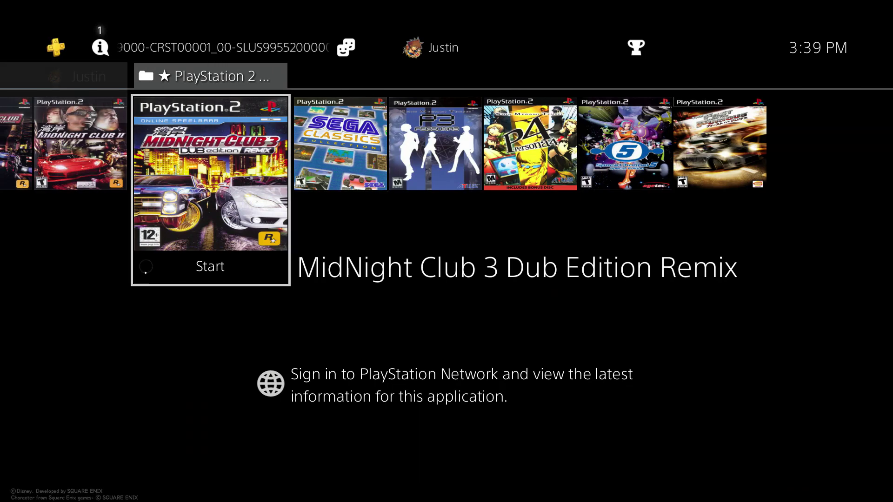
key("Return")
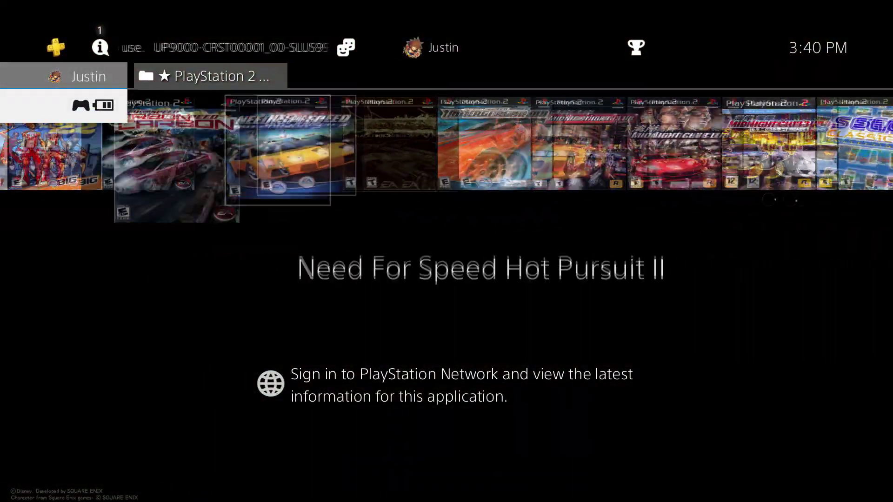
key("Left")
key("Right")
key("Return")
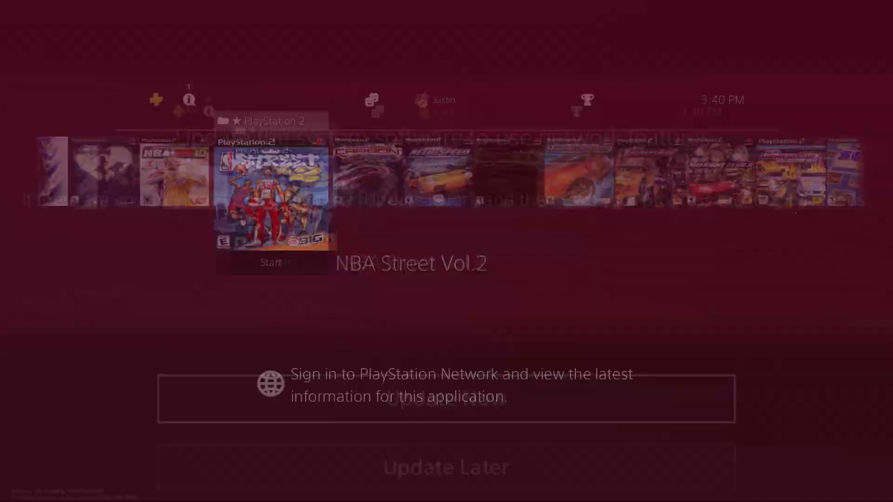
key("Return")
key("Return")
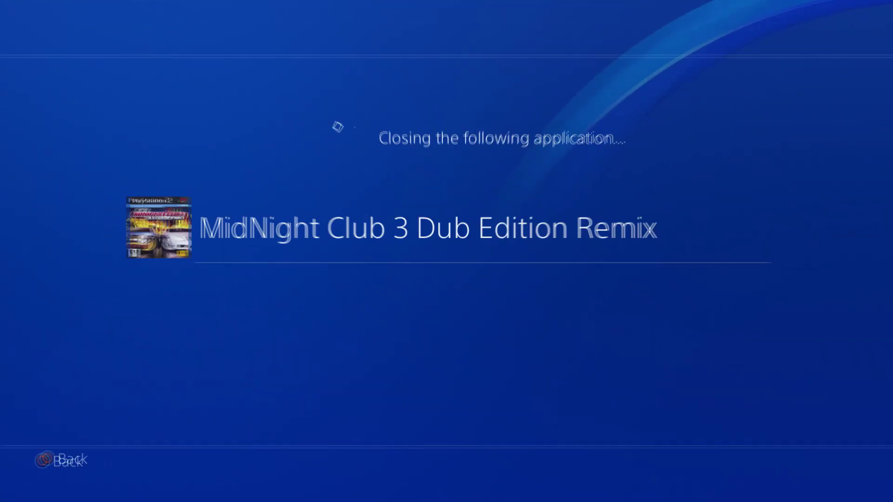